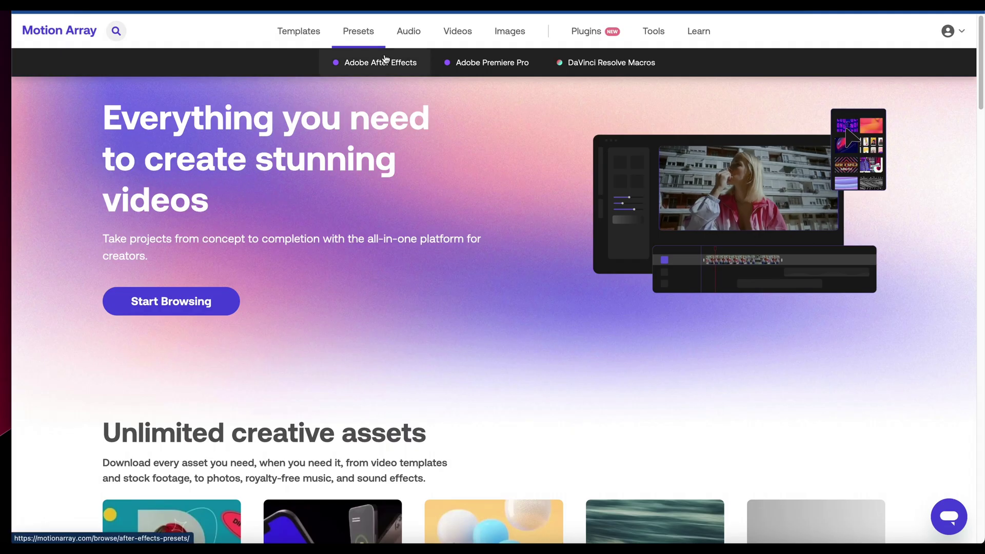
Look through the After Effects presets catalogue on Motion Array and return to the home page
left_click(570, 67)
scroll(441, 202, "down", 2)
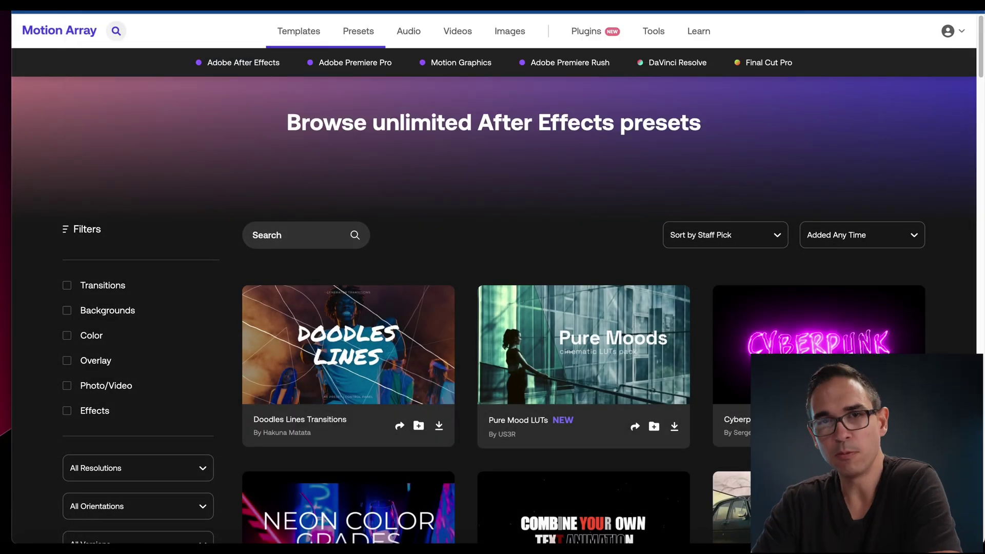
key("alt+Left")
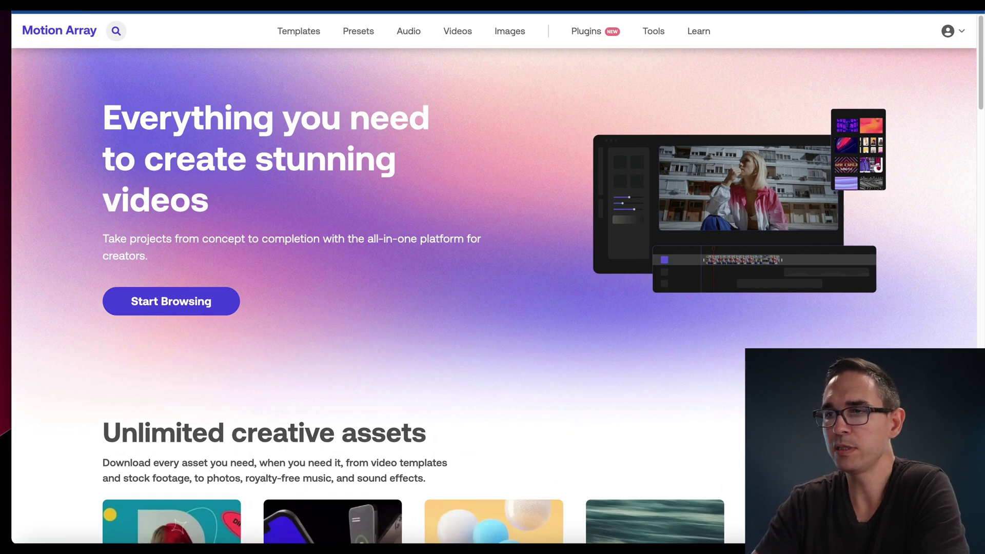
Open the DaVinci Resolve Macros presets catalogue and sort the items by Newest
mouse_move(358, 32)
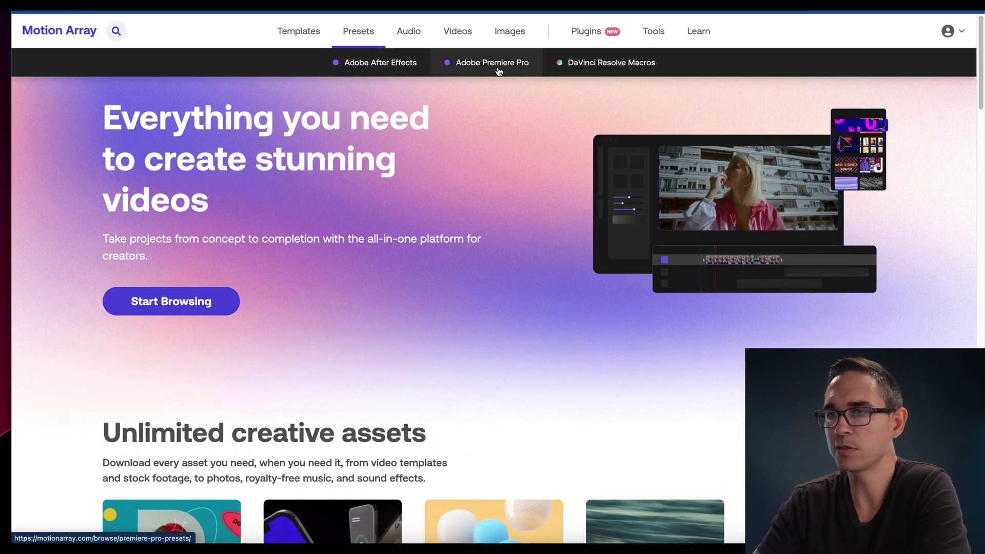
left_click(568, 64)
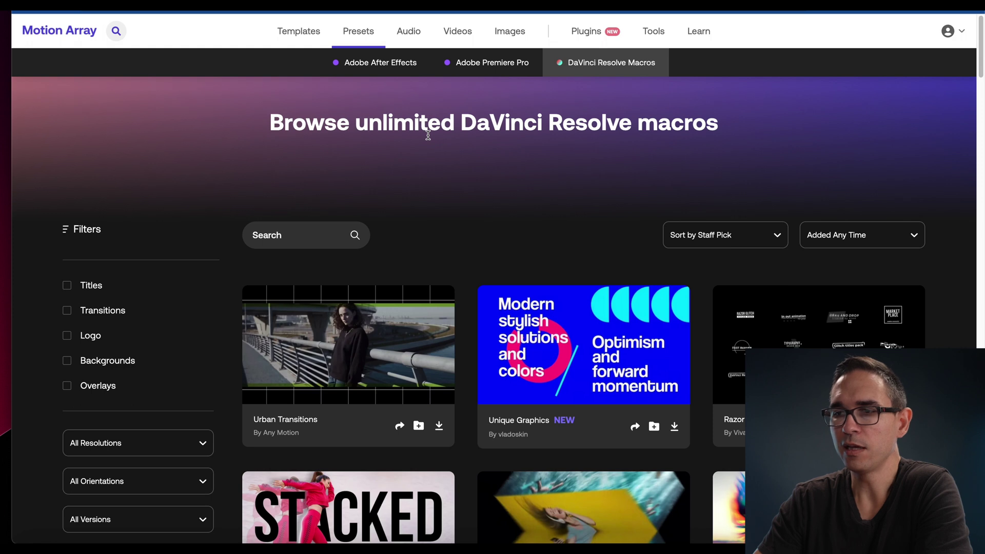
scroll(427, 134, "down", 3)
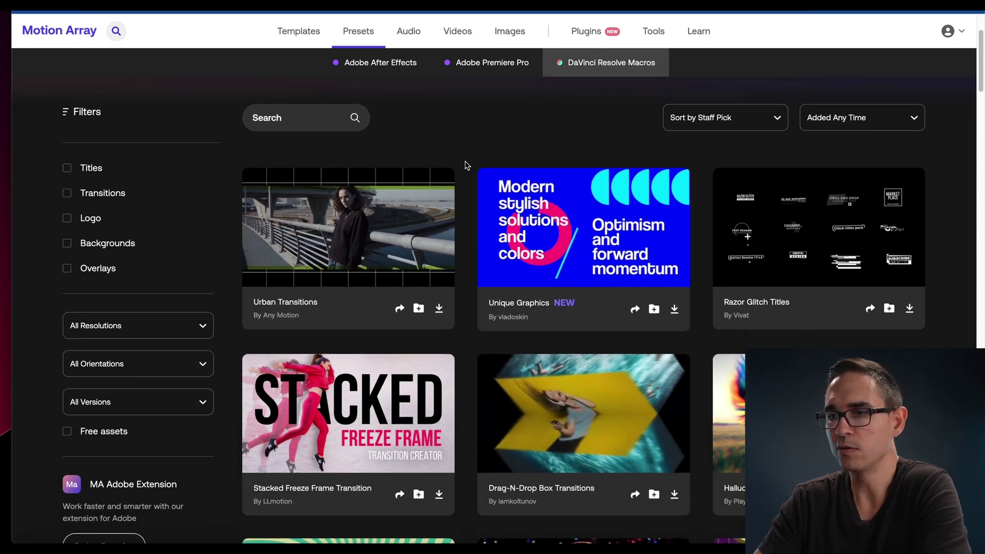
scroll(468, 164, "down", 1)
scroll(552, 152, "up", 4)
left_click(751, 240)
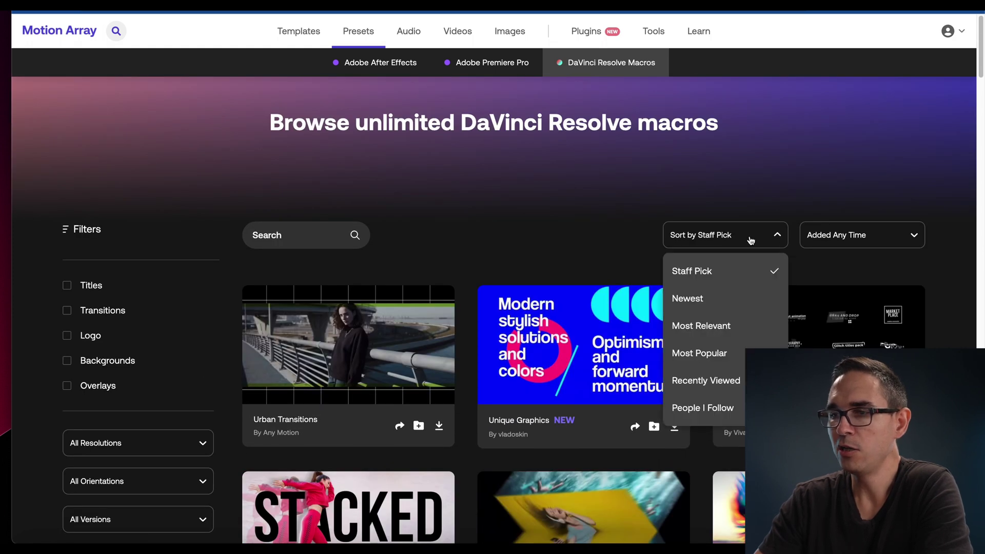
left_click(692, 302)
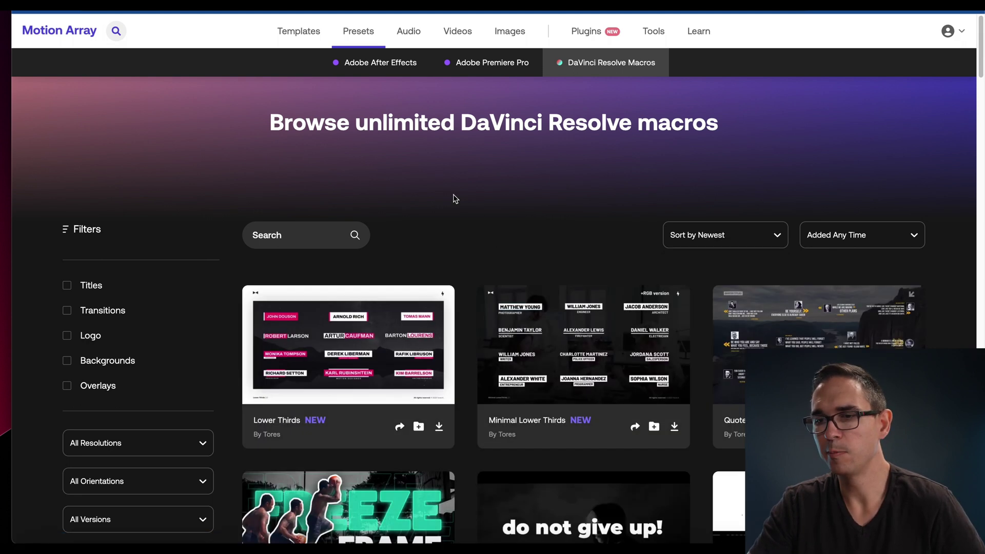
Find the Animated Freeze Frame Transition macro by LLmotion and download it
scroll(473, 224, "down", 3)
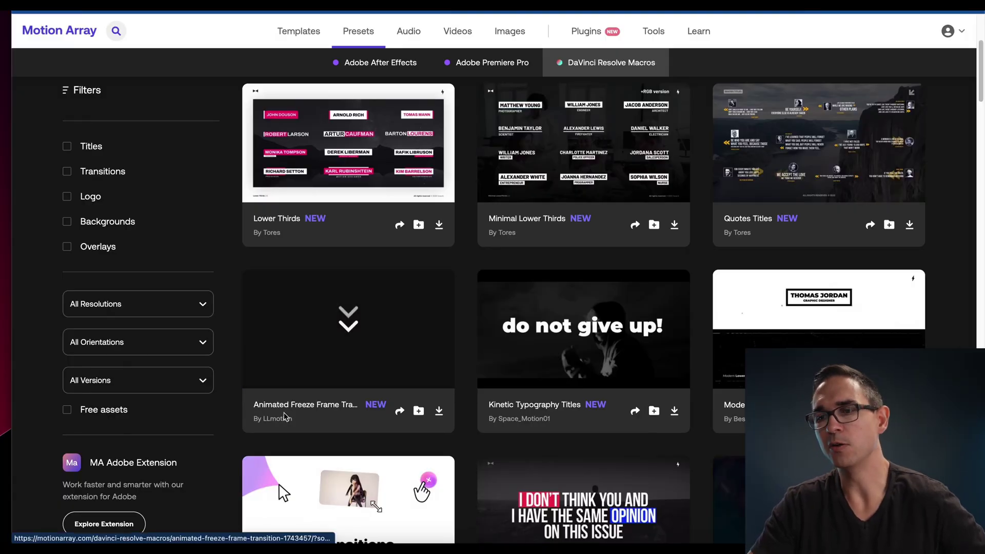
left_click(285, 417)
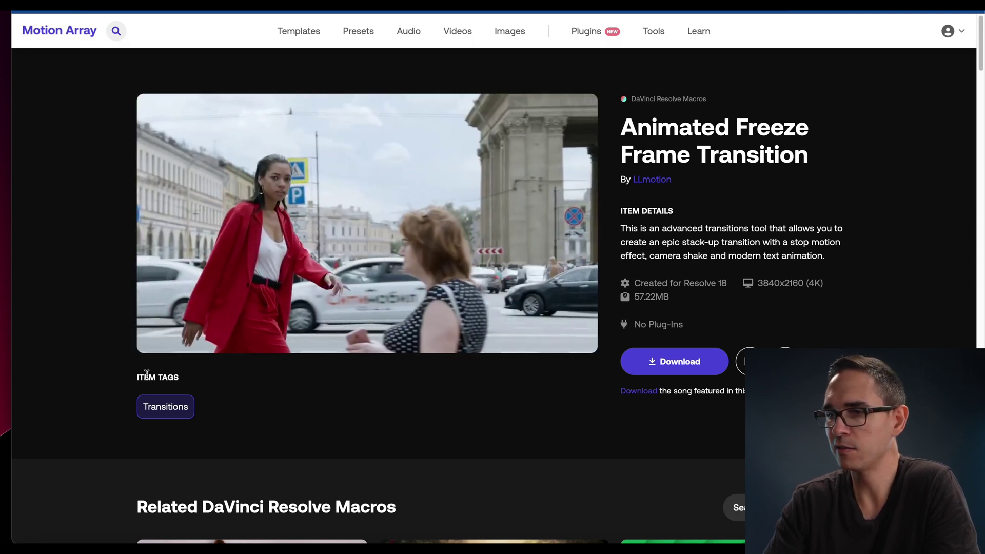
left_click(687, 362)
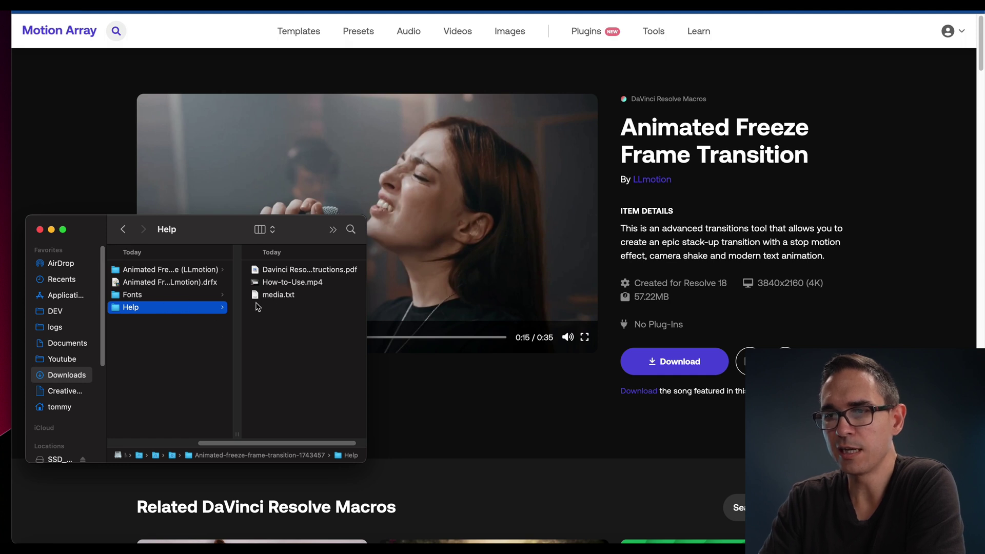
In Finder, go to Library/Application Support/Blackmagic Design/DaVinci Resolve on Macintosh HD
left_click(284, 283)
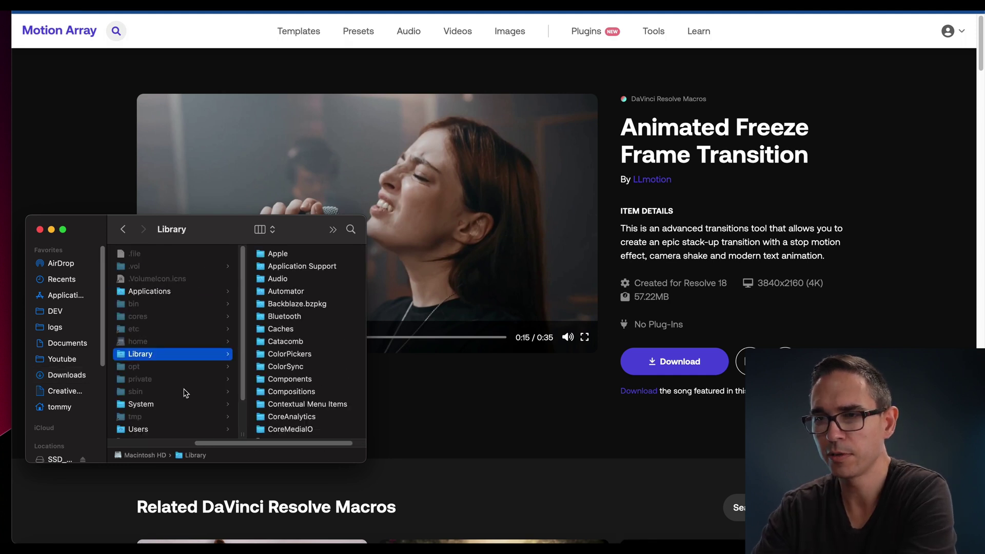
key("Right")
key("Down")
key("Right")
key("f")
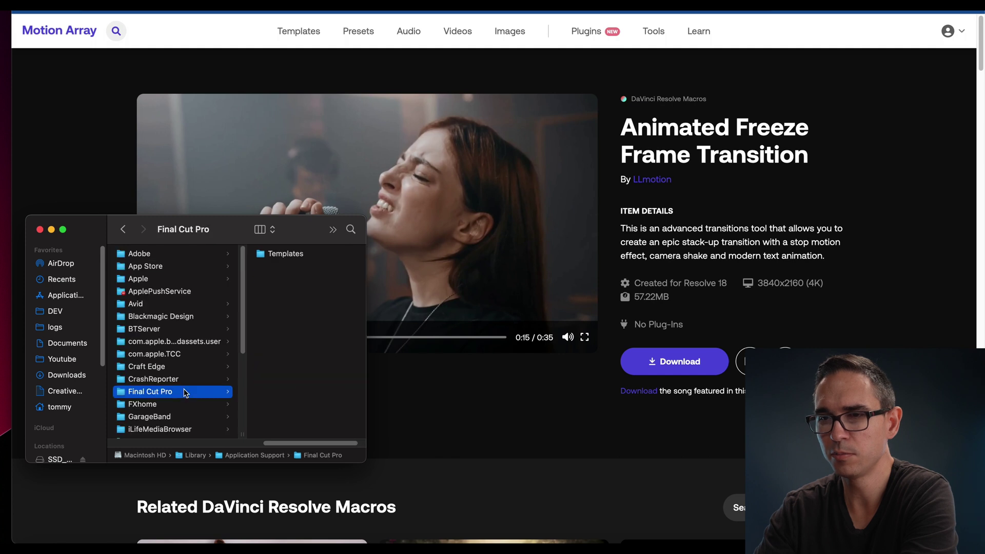
left_click(179, 319)
left_click(296, 273)
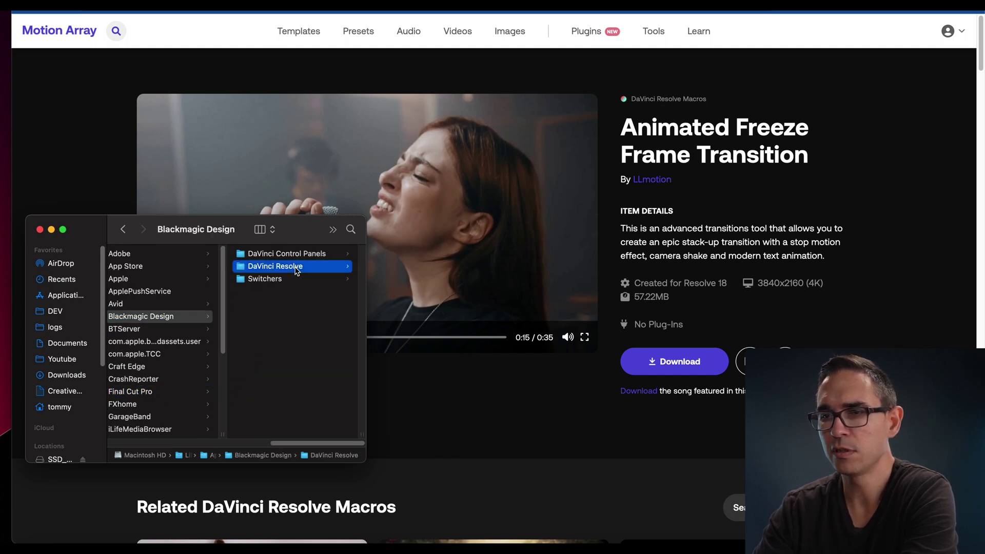
Open Fusion/Templates/Edit/Transitions inside the DaVinci Resolve folder and paste the copied transition folder there
left_click(281, 354)
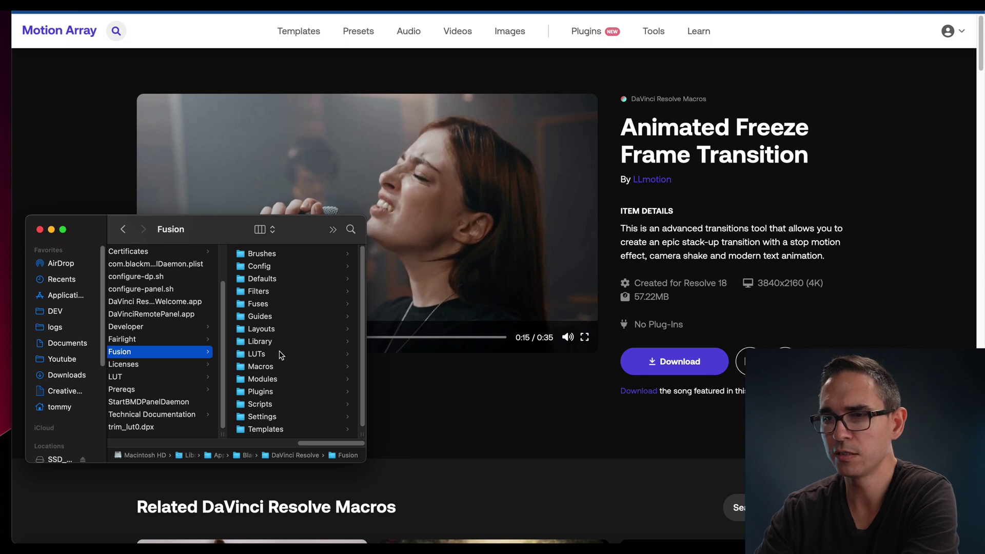
key("Right")
key("t")
left_click(277, 253)
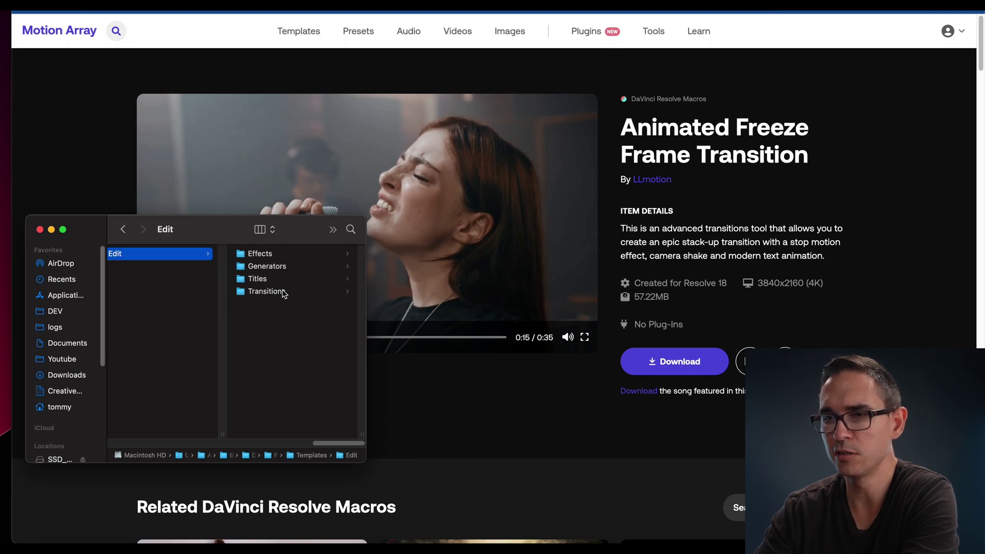
left_click(265, 291)
key("super+v")
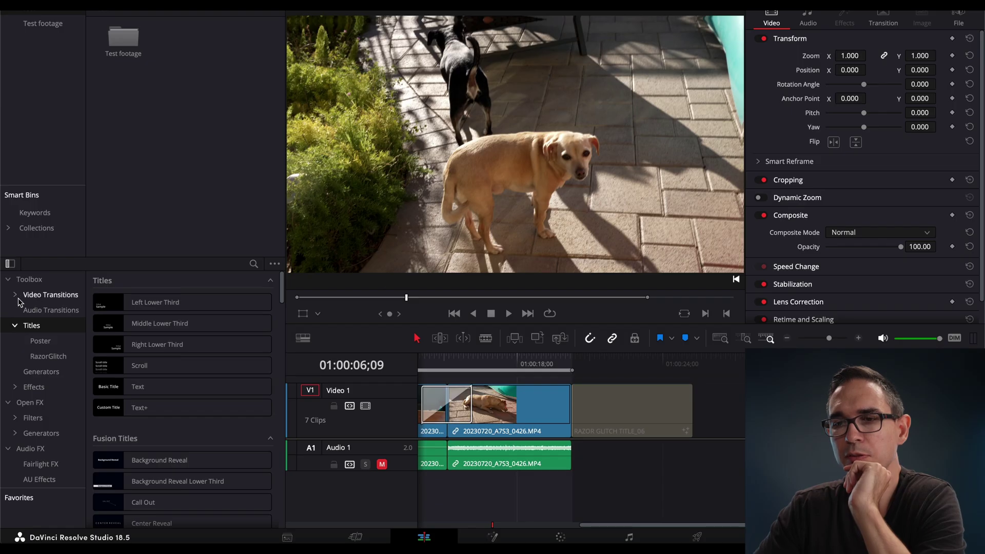
Switch to DaVinci Resolve and open the Animated Freeze Frame (LLmotion) category of the video transitions
left_click(16, 295)
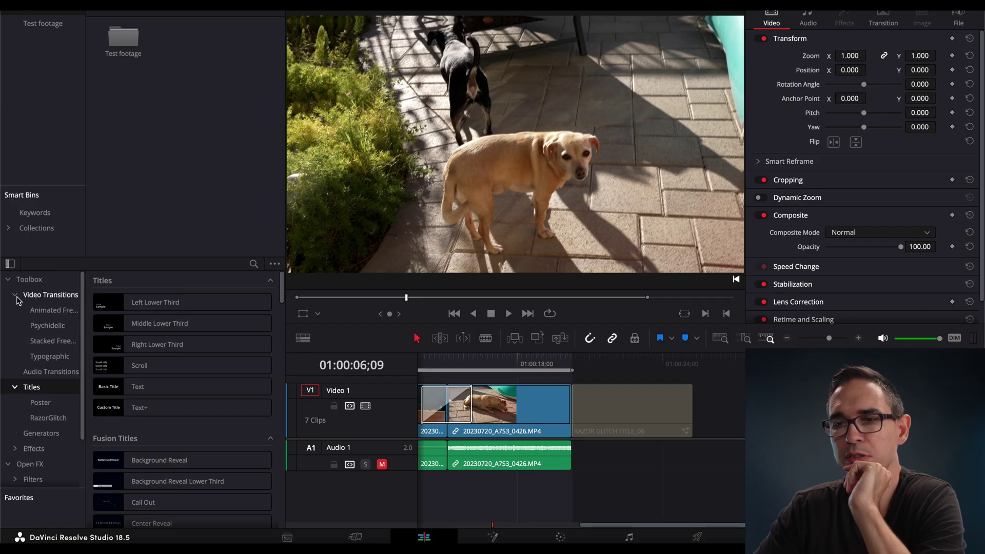
left_click(53, 311)
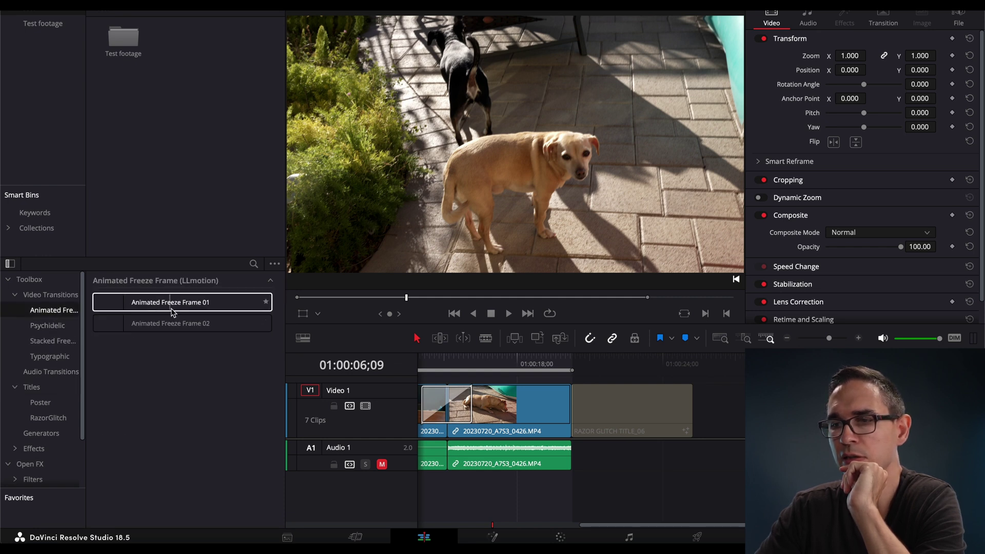
Duplicate the video of clip 20230720_A7S3_0426.MP4 into the empty part of Video 1 after the Razor Glitch title
scroll(590, 492, "down", 3)
scroll(606, 476, "up", 1)
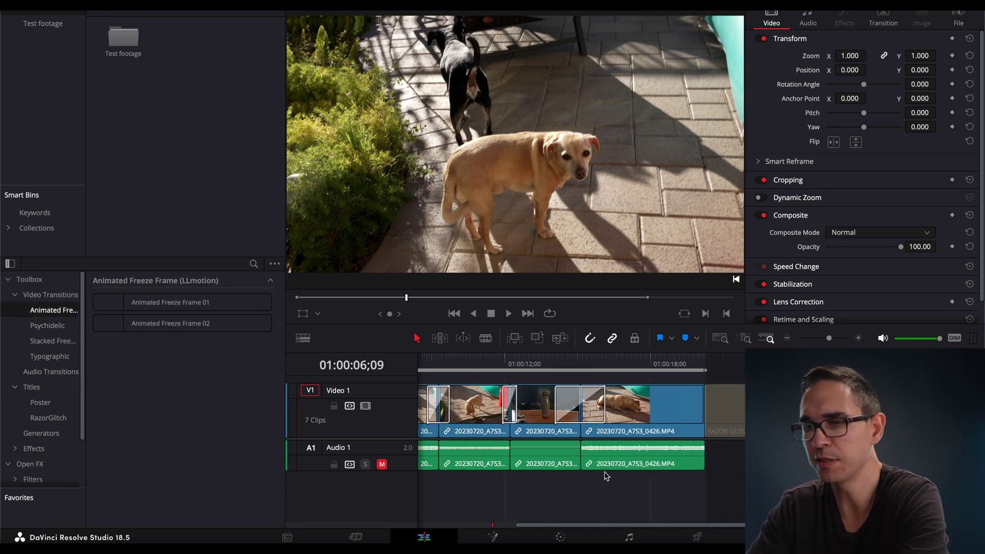
left_click(472, 405)
left_click_drag(490, 403, 741, 405)
Play the duplicated clip and add the video of the 20230720_A7S3_0424 clip directly after it on Video 1
left_click(692, 362)
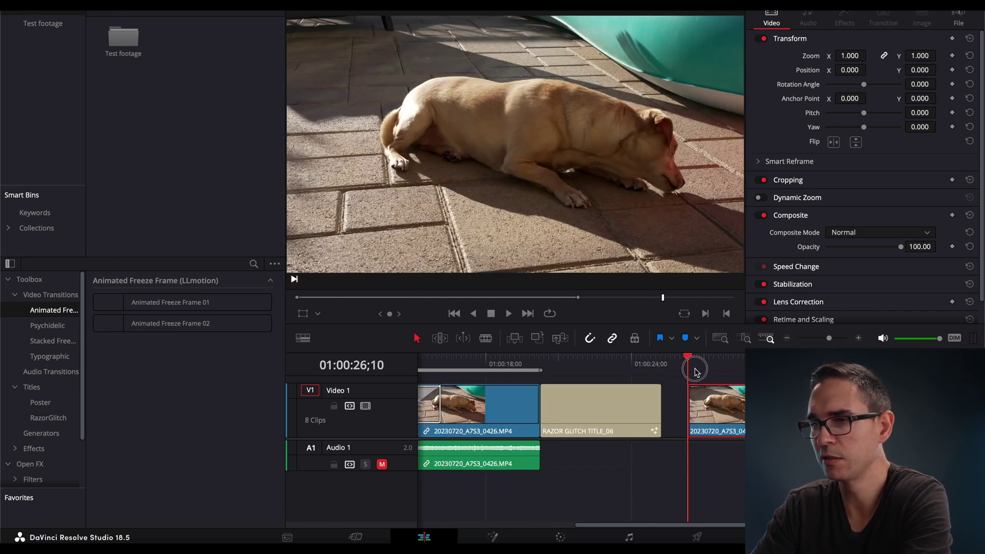
key("space")
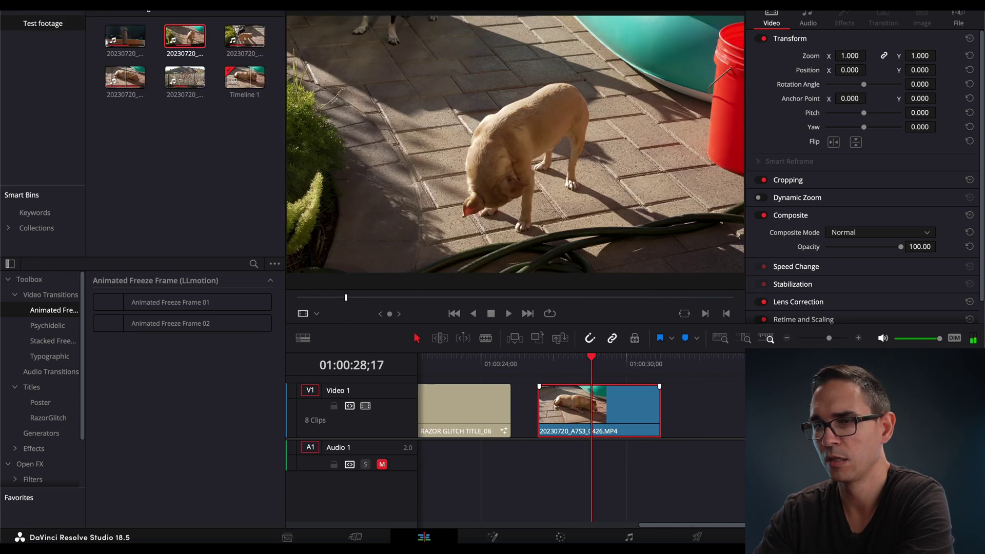
left_click_drag(495, 298, 651, 386)
key("space")
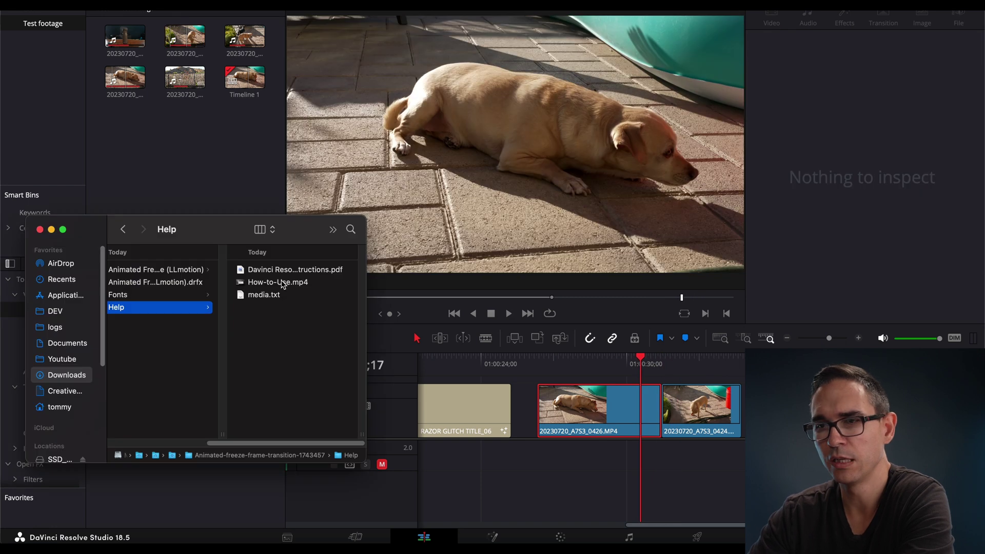
Open How-to-Use.mp4 from the downloaded macro's Help folder and skim through the tutorial
double_click(283, 284)
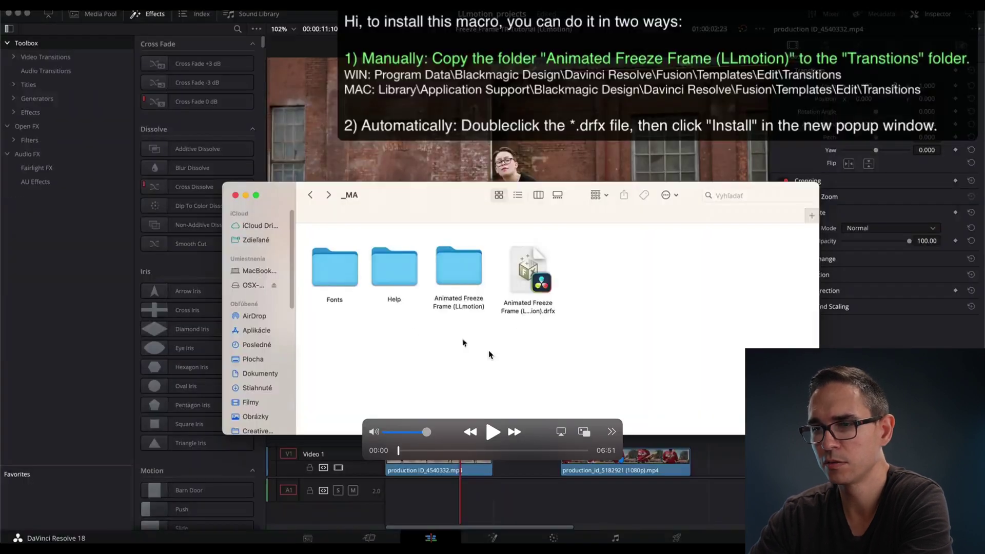
mouse_move(406, 451)
left_mouse_down()
mouse_move(431, 450)
mouse_move(410, 452)
left_mouse_up()
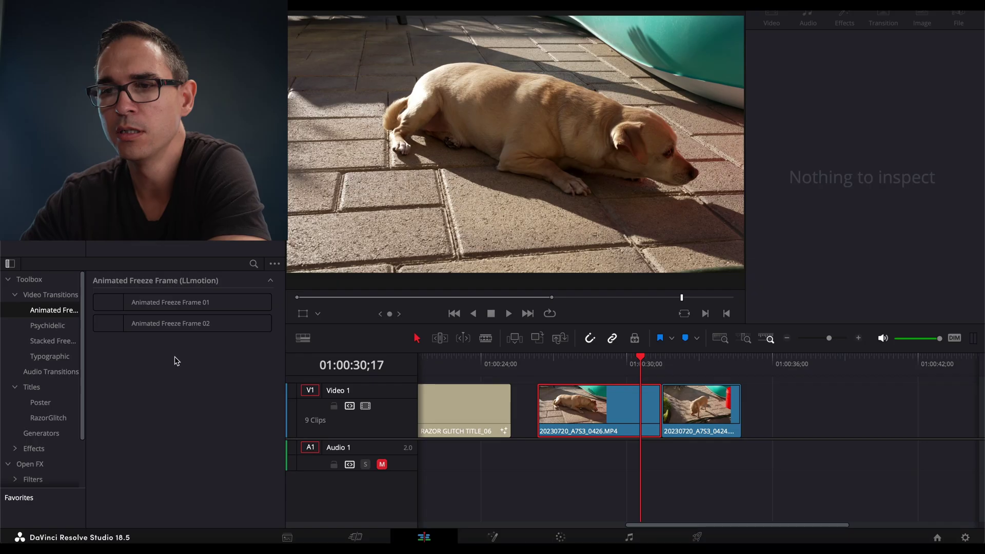
Apply the Animated Freeze Frame 01 transition at the cut between the 0426 and 0424 clips
left_click_drag(152, 304, 650, 404)
key("space")
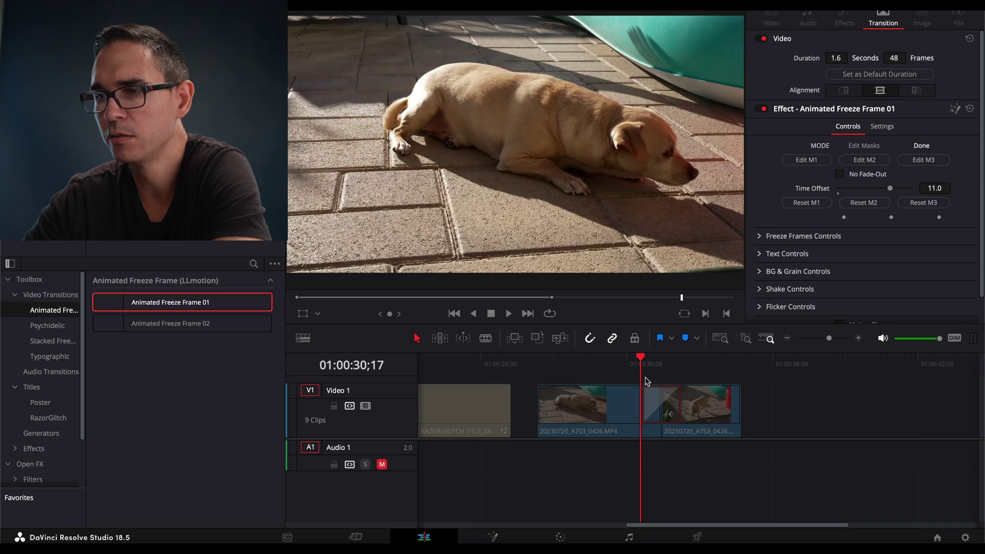
Put the transition into Edit Masks mode and make the FreezeFrameTR: mask control active in the viewer
left_click(807, 160)
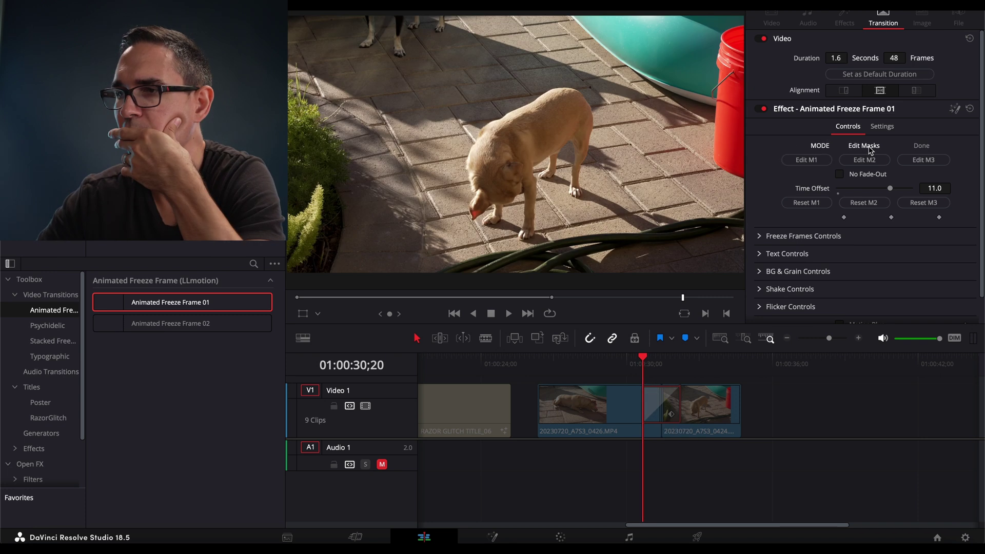
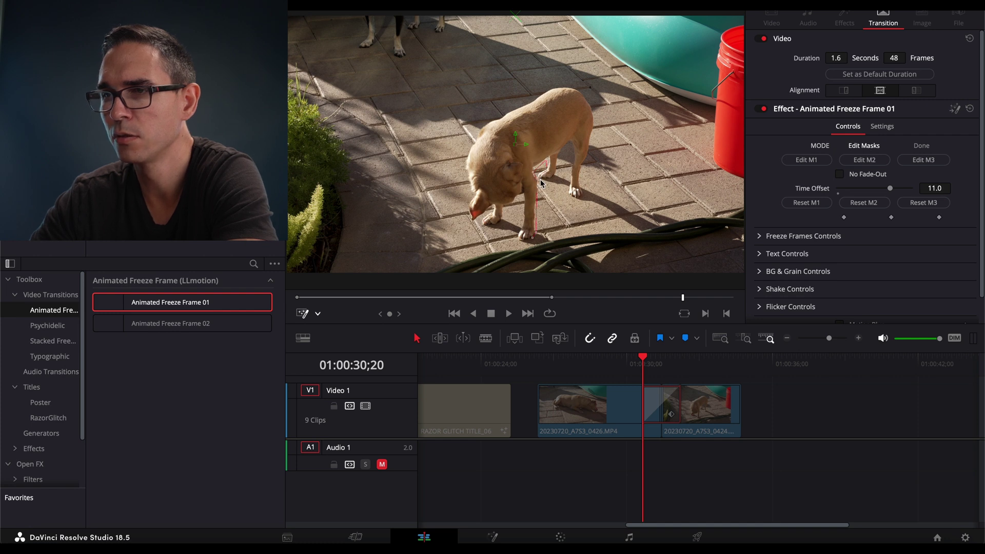
left_click(864, 161)
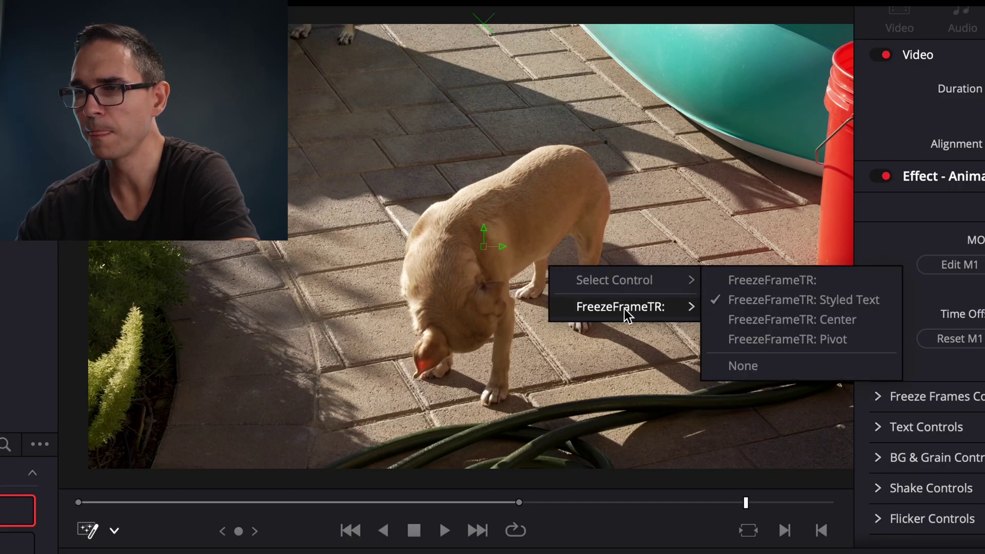
mouse_move(624, 308)
left_click(787, 281)
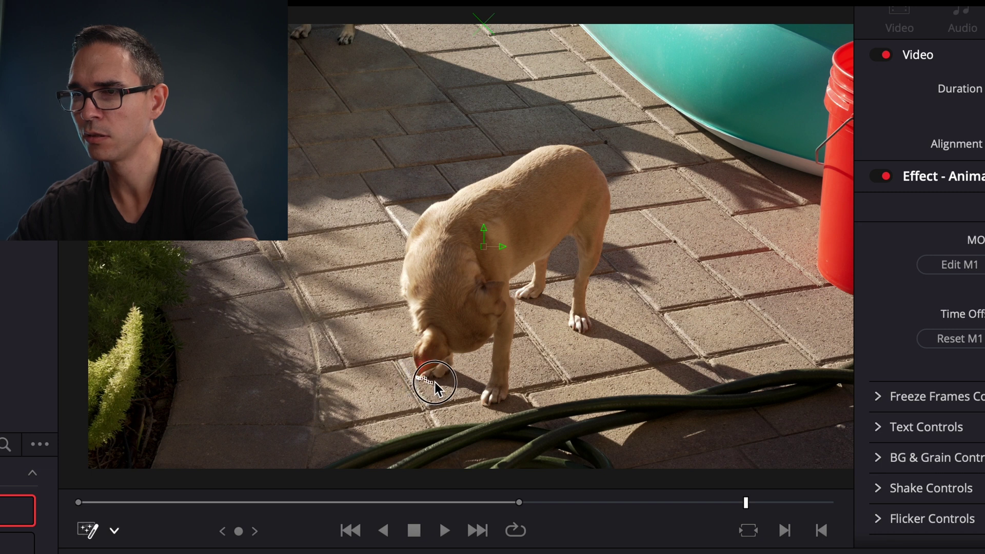
Try to trace a freehand mask around the standing dog, starting at its muzzle
mouse_move(435, 382)
left_mouse_down()
mouse_move(455, 353)
mouse_move(489, 340)
mouse_move(477, 395)
mouse_move(488, 409)
mouse_move(511, 356)
mouse_move(506, 284)
mouse_move(525, 279)
mouse_move(519, 299)
mouse_move(538, 291)
mouse_move(545, 255)
mouse_move(568, 248)
mouse_move(569, 303)
left_mouse_up()
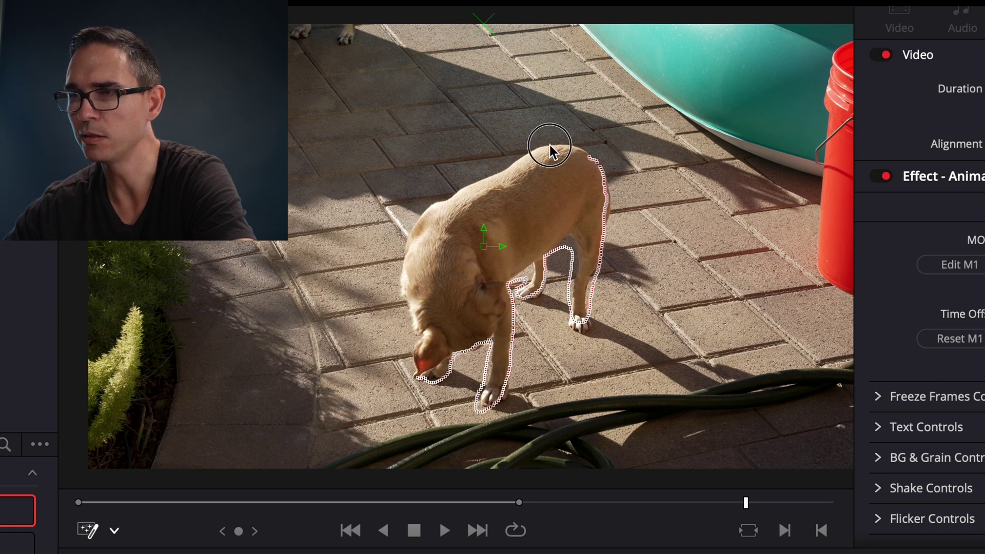
left_click_drag(590, 160, 566, 146)
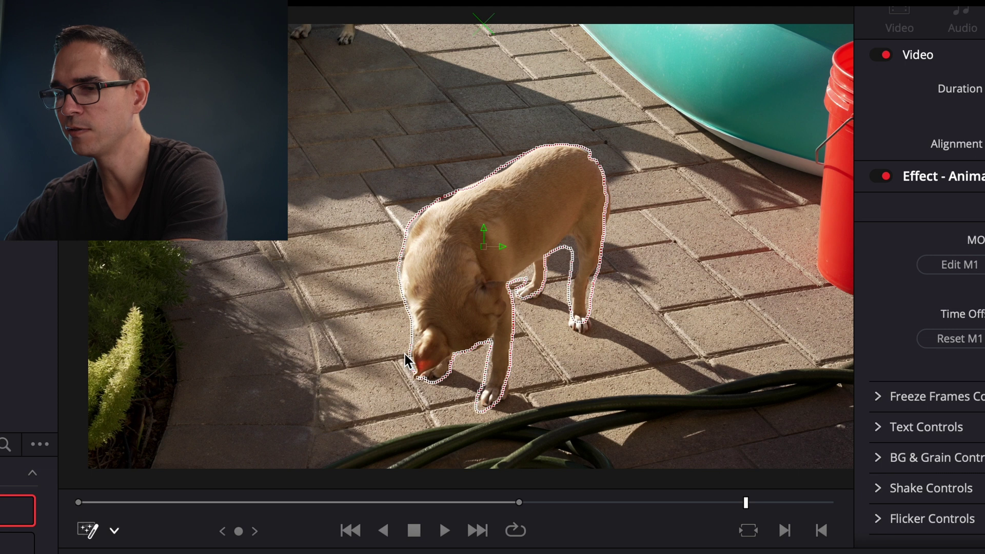
right_click(718, 383)
key("Escape")
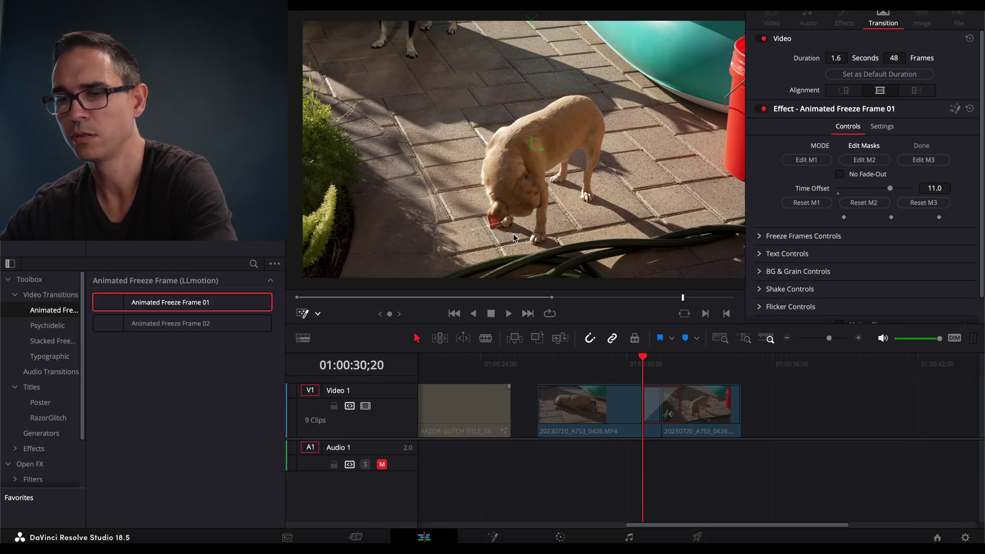
Set the FreezeFrameTR: mask to Draw Append and draw a closed outline around the whole dog
right_click(515, 173)
mouse_move(544, 198)
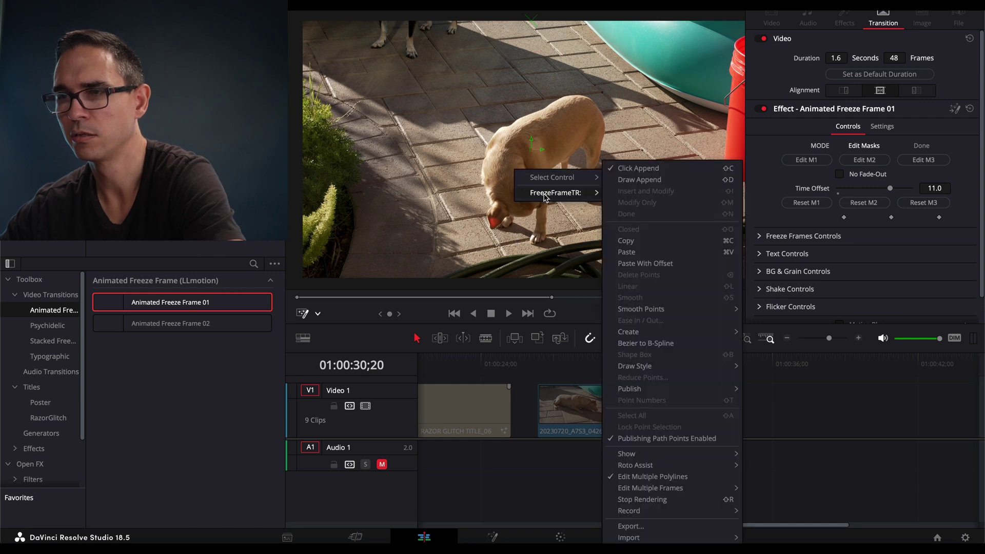
left_click(639, 179)
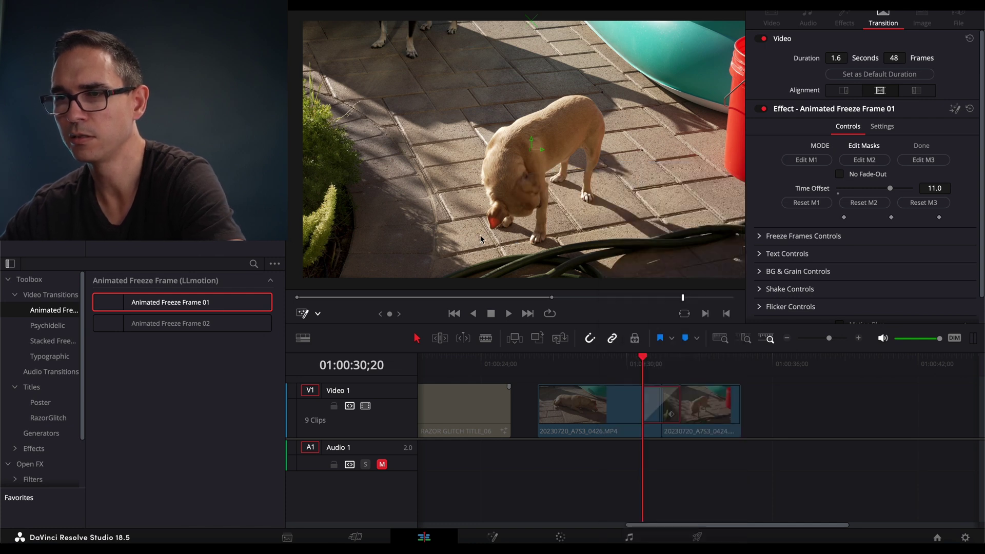
mouse_move(494, 227)
left_mouse_down()
mouse_move(534, 212)
mouse_move(533, 243)
mouse_move(544, 241)
mouse_move(597, 114)
mouse_move(575, 95)
left_mouse_up()
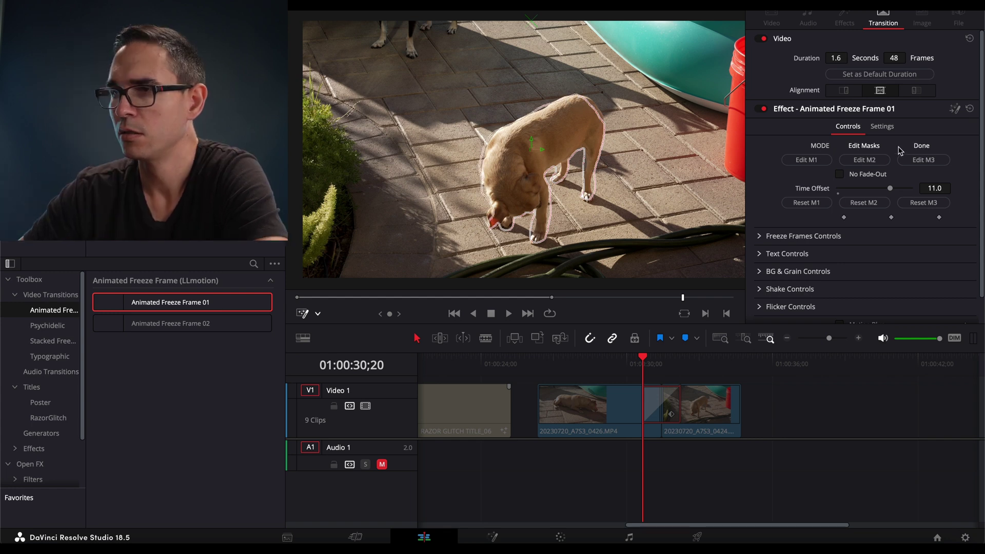
Set the transition's mode to Done and view its freeze frame at 01:00:31;13
left_click(918, 147)
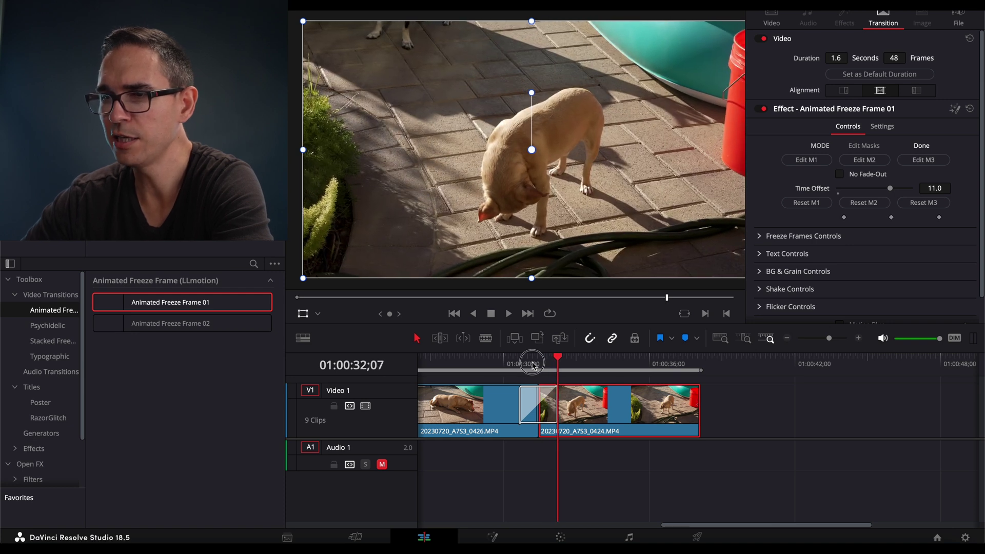
left_click(532, 364)
key("Left")
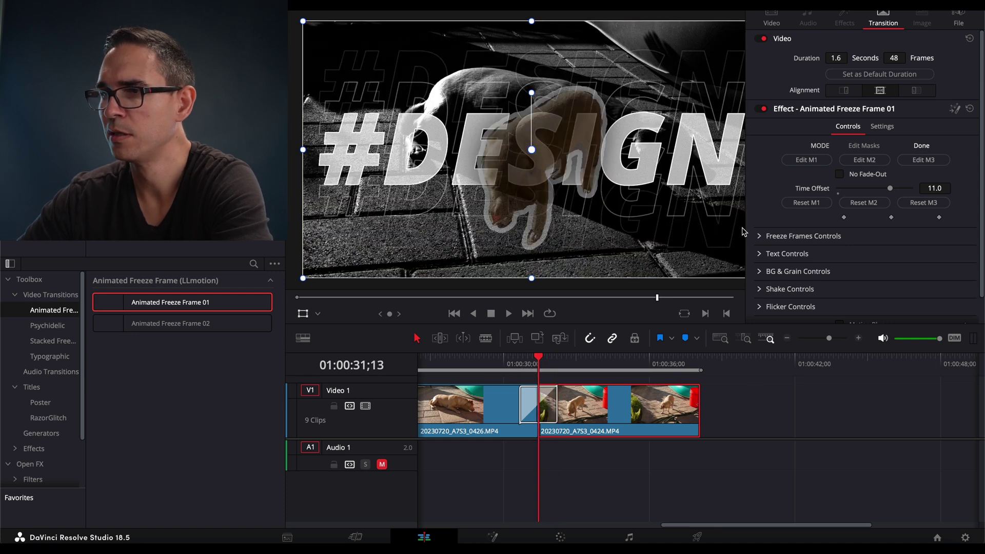
Replace the transition's #DESIGN title text with #KONA
left_click(769, 253)
scroll(769, 252, "down", 1)
left_click(781, 245)
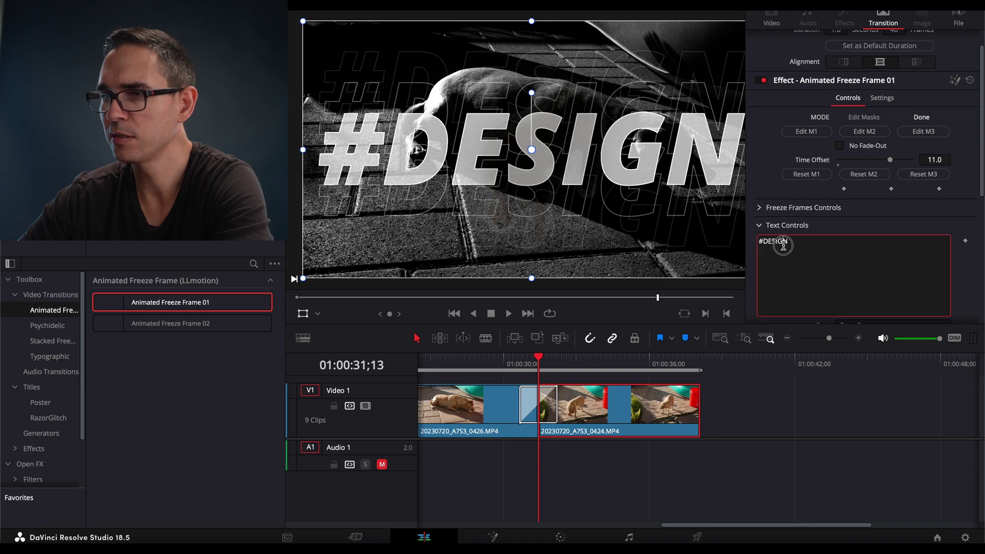
double_click(783, 246)
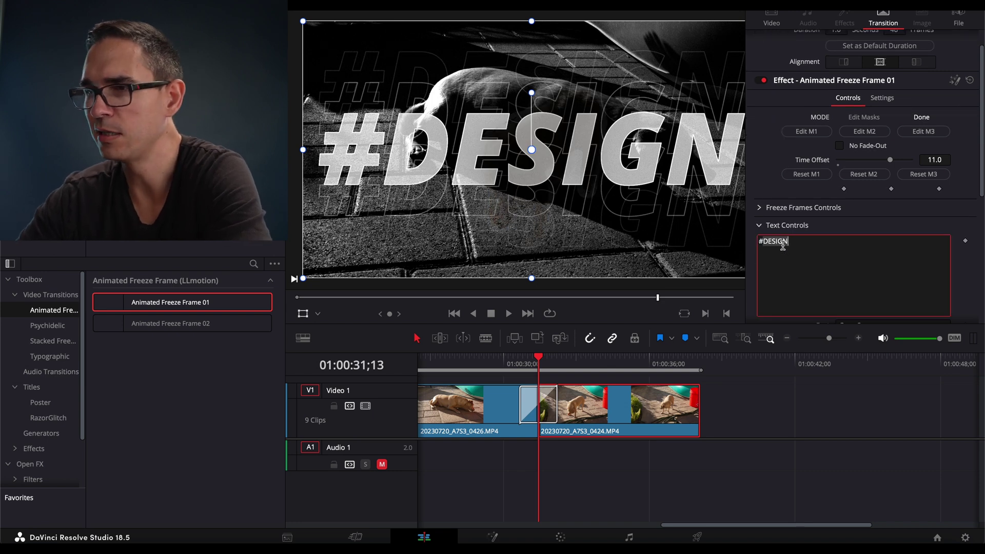
type("##K")
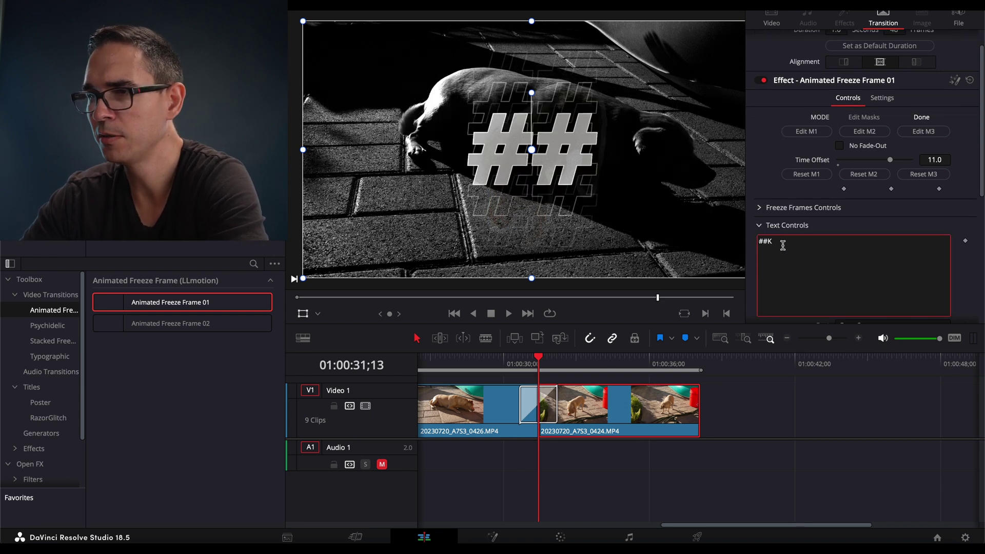
key("BackSpace")
type("KONA")
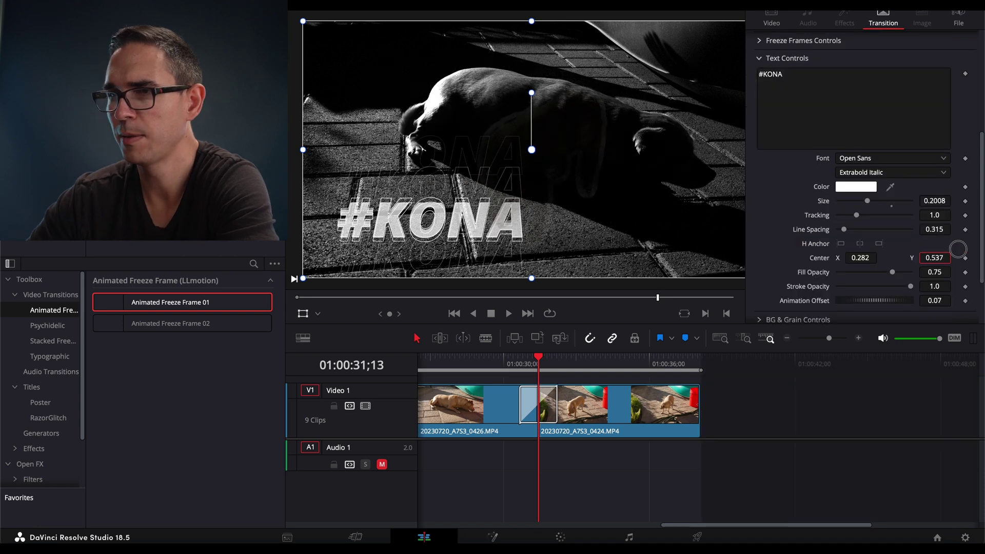
Position the #KONA text at center X 0.282, Y 0.689, and color it orange-red
left_click_drag(548, 287, 548, 246)
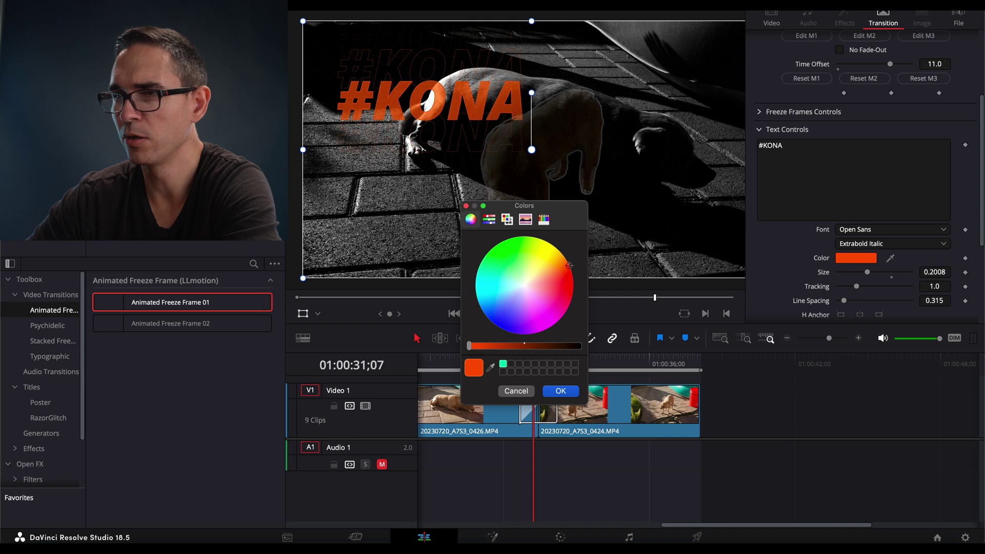
left_click(562, 391)
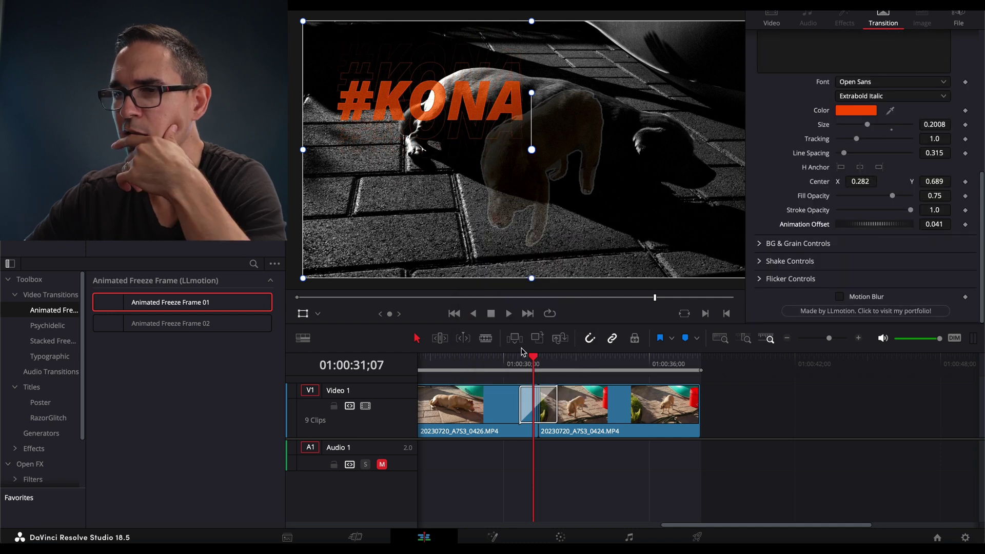
left_click(519, 364)
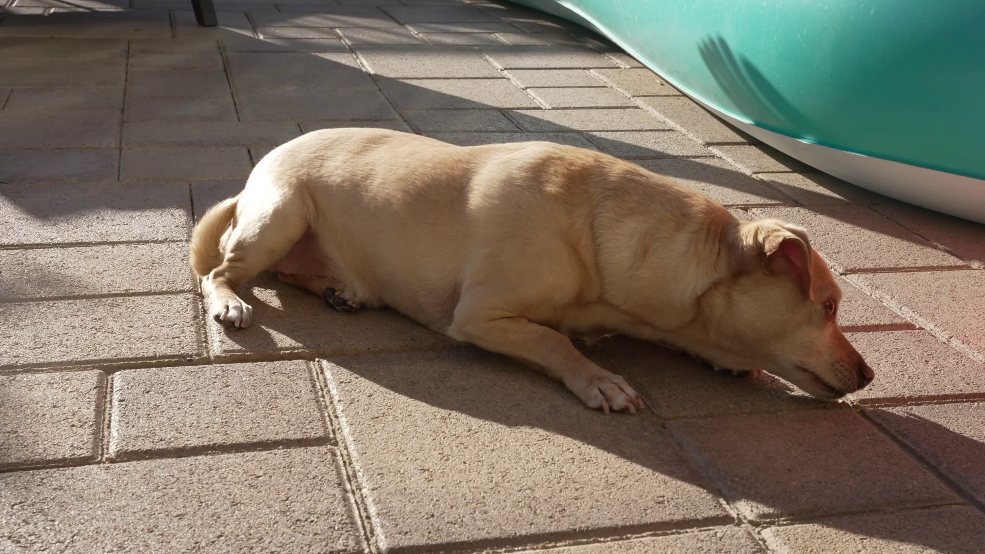